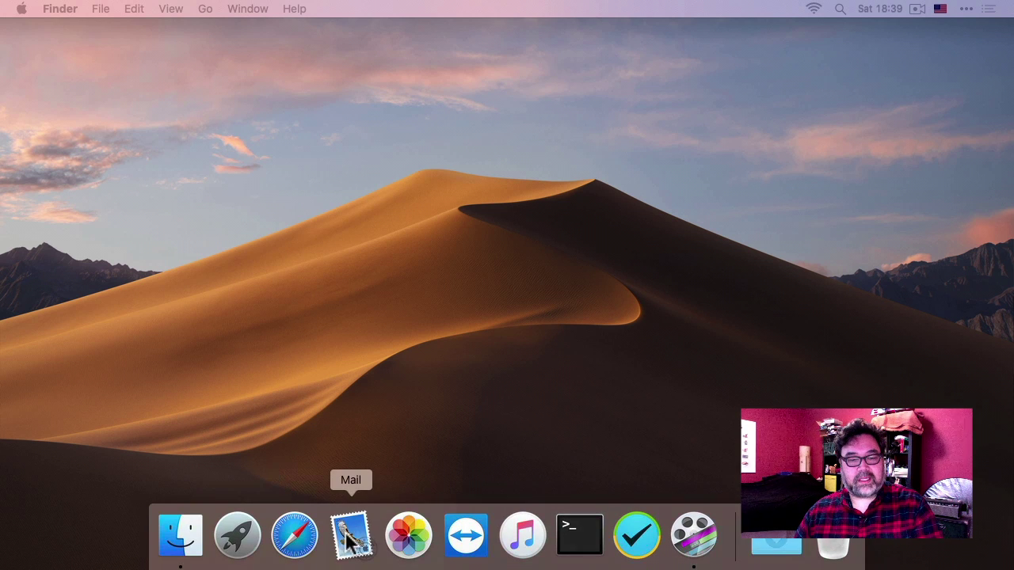
# Step: Open the emailed PMUG Zoom meeting invitation in Mail, follow its join link and allow the Zoom download in Safari
pyautogui.click(351, 536)
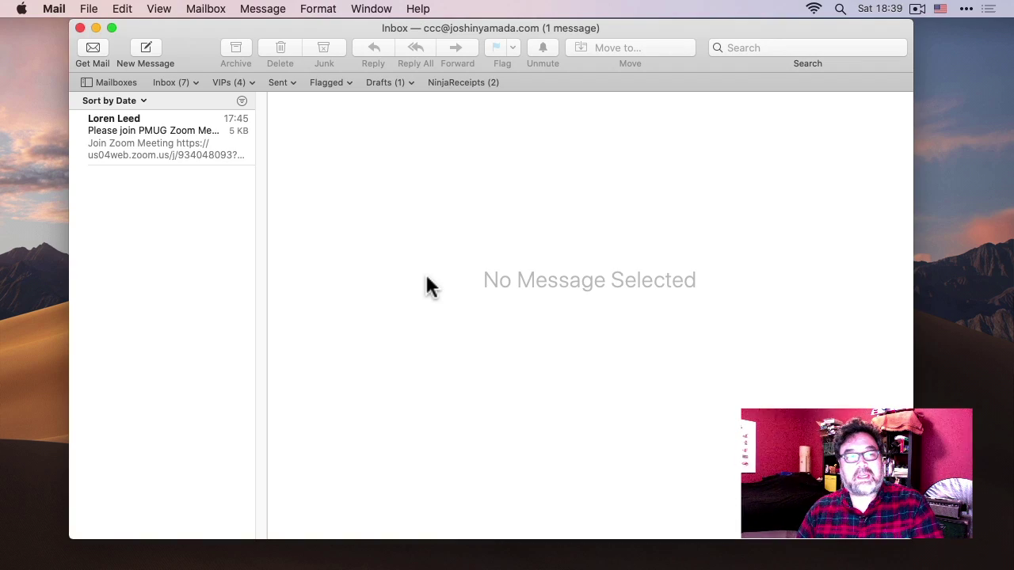
pyautogui.click(162, 149)
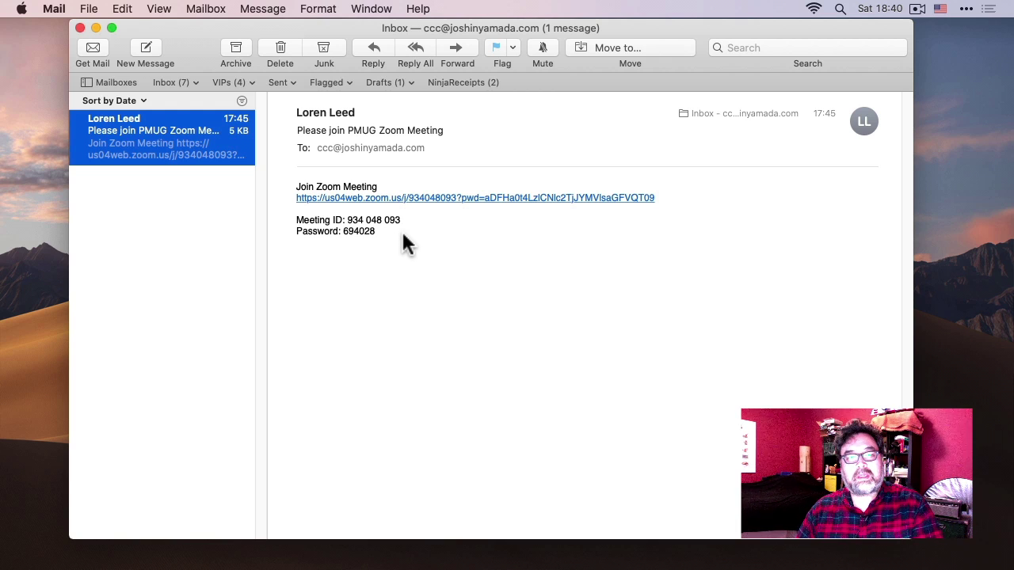
pyautogui.click(426, 196)
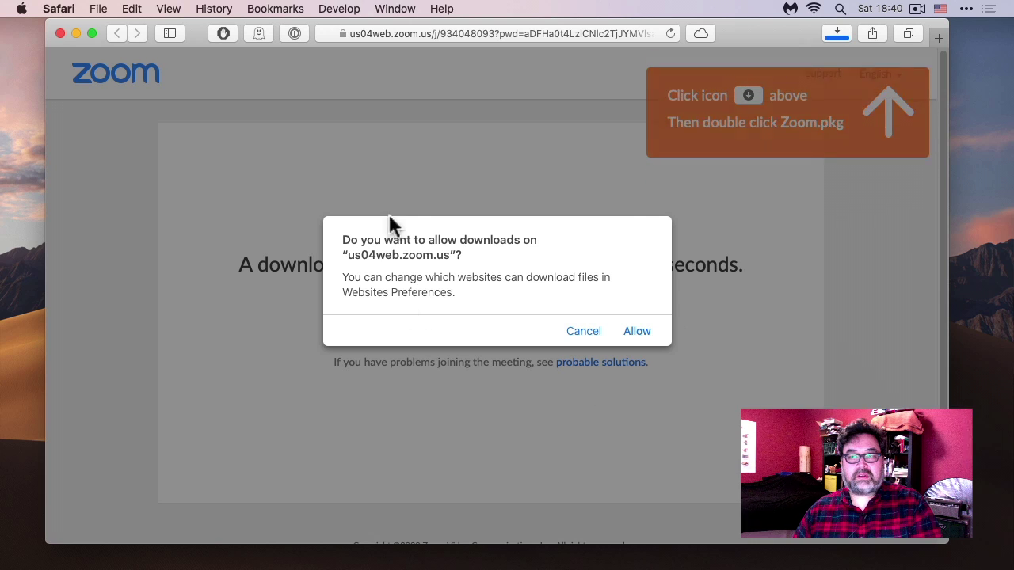
pyautogui.click(639, 333)
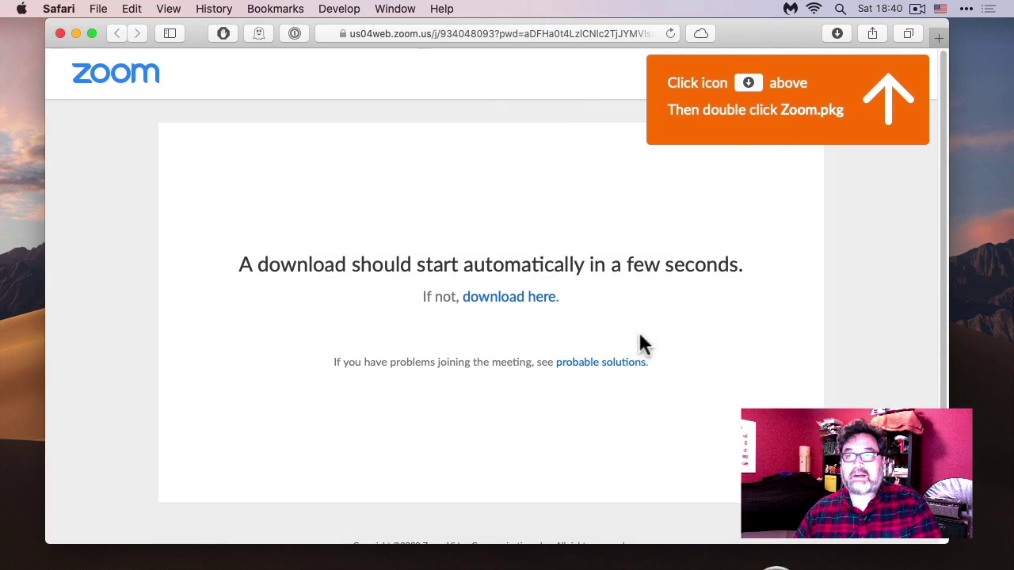
# Step: Run the downloaded Zoom.pkg installer and allow it to check that Zoom can be installed
pyautogui.click(838, 33)
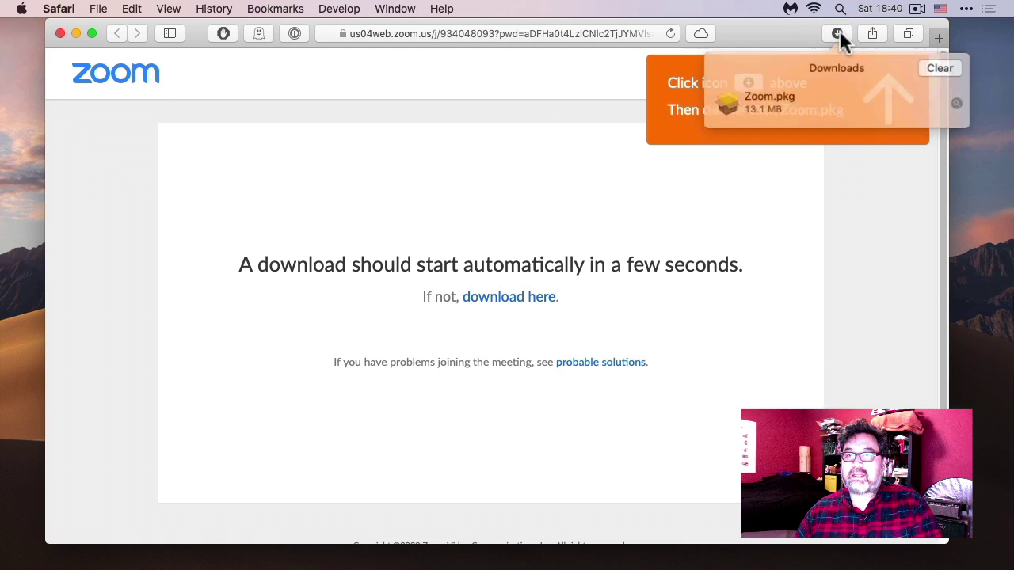
pyautogui.doubleClick(789, 99)
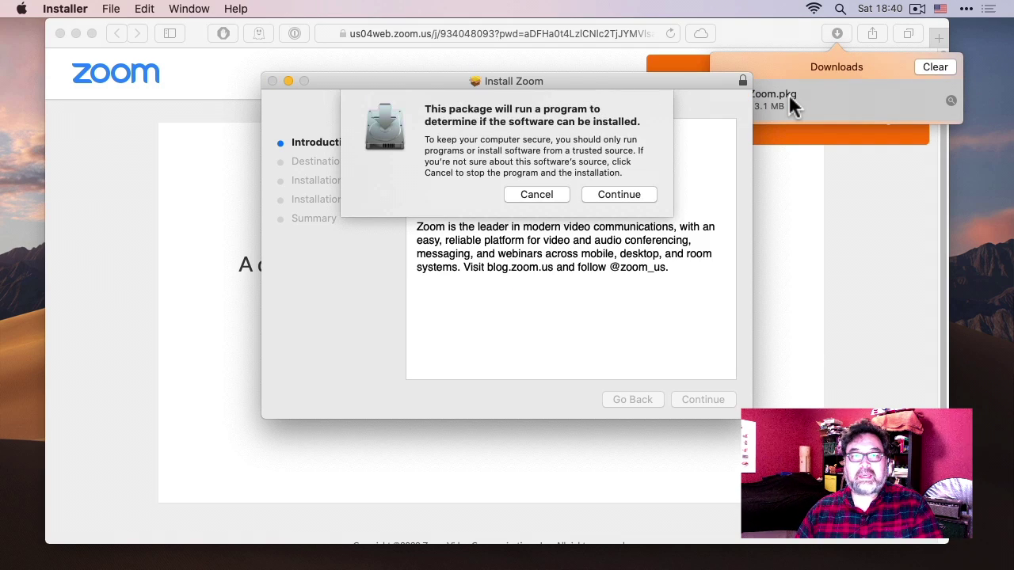
pyautogui.click(623, 193)
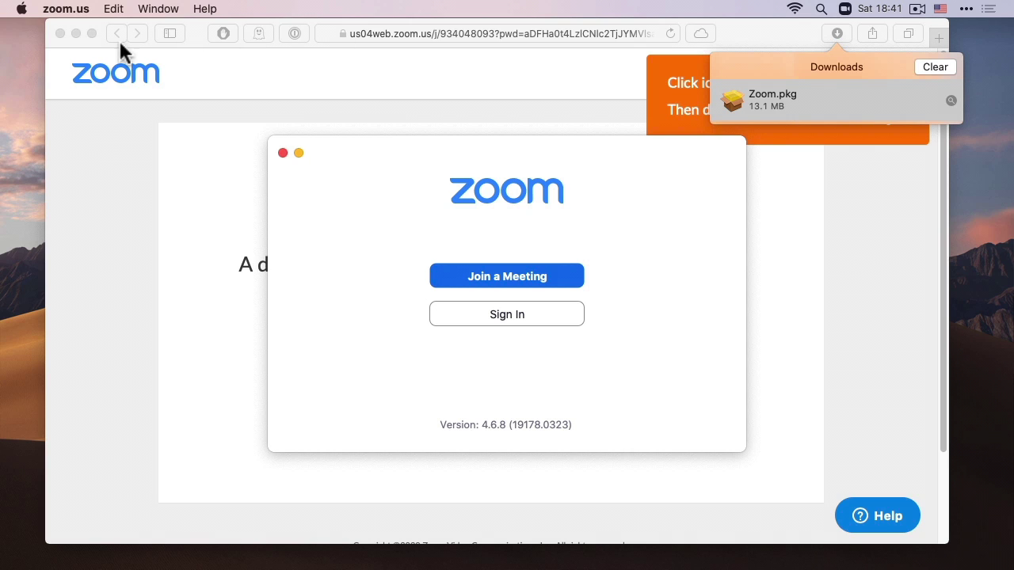
# Step: Close the download page, follow the email's join link again and allow the page to open zoom.us.app
pyautogui.click(60, 33)
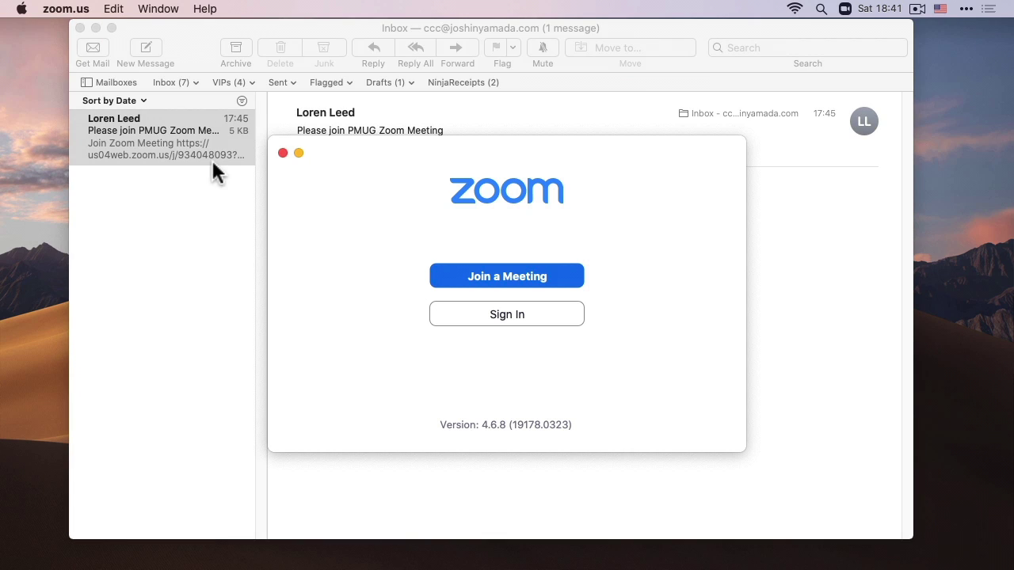
pyautogui.moveTo(370, 172); pyautogui.dragTo(417, 244)
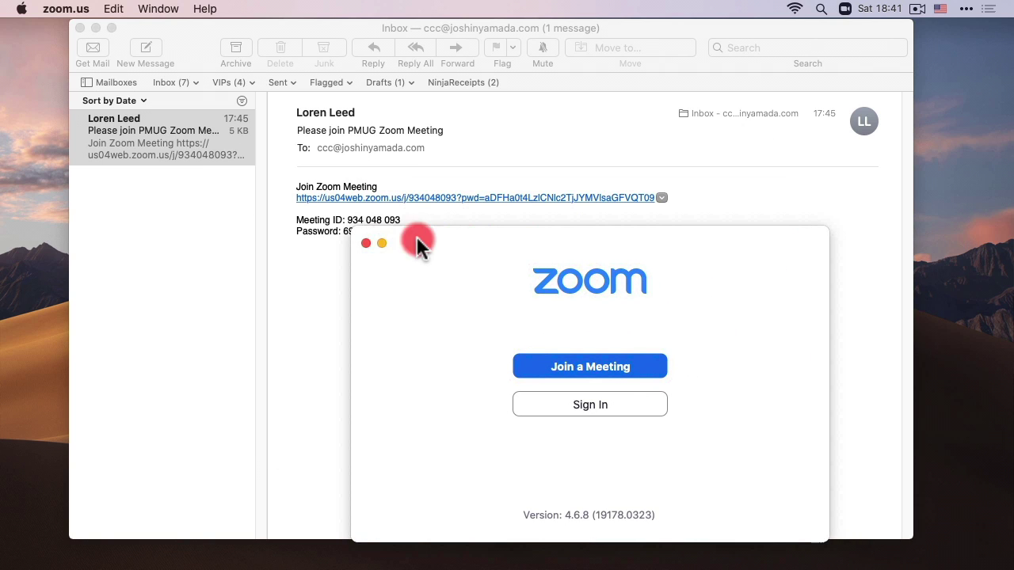
pyautogui.click(387, 199)
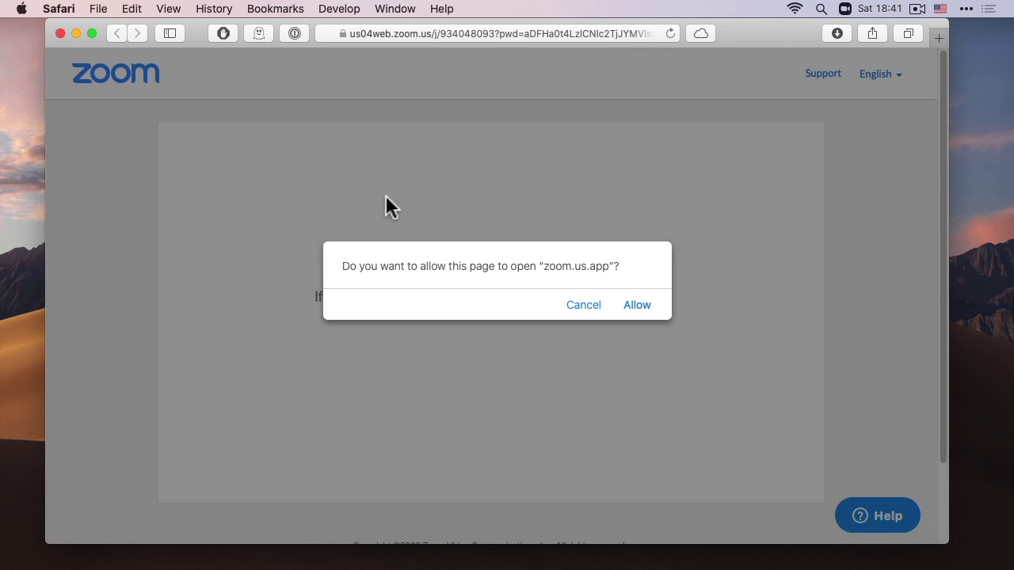
pyautogui.click(640, 310)
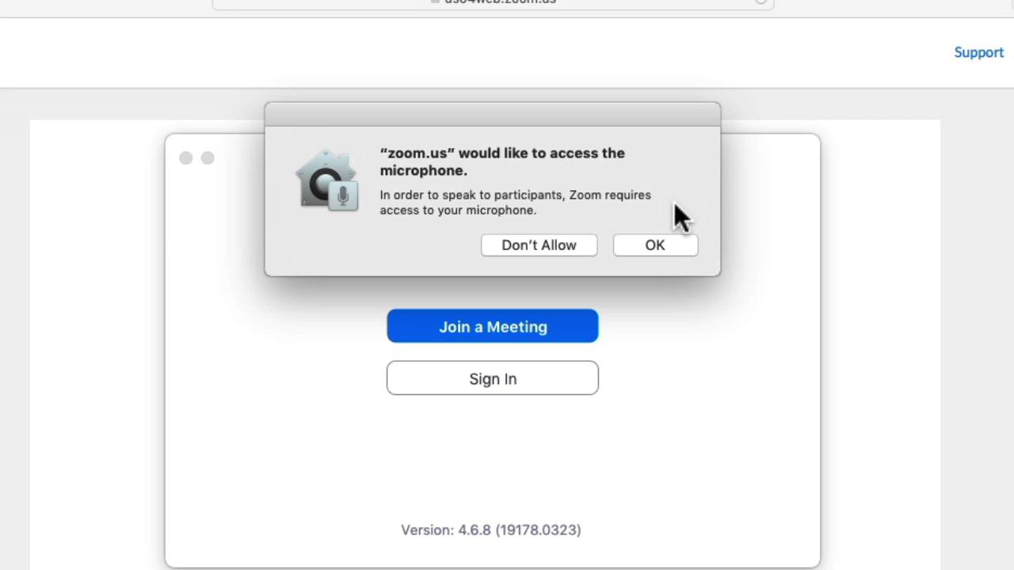
# Step: Allow Zoom microphone access, join with computer audio, and start the video with camera access granted
pyautogui.click(656, 245)
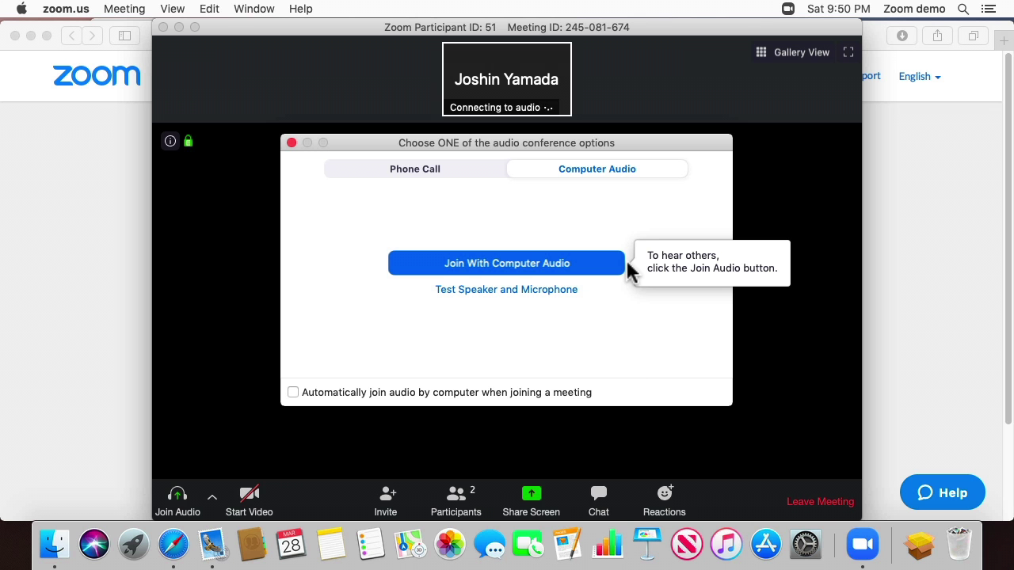
pyautogui.click(567, 267)
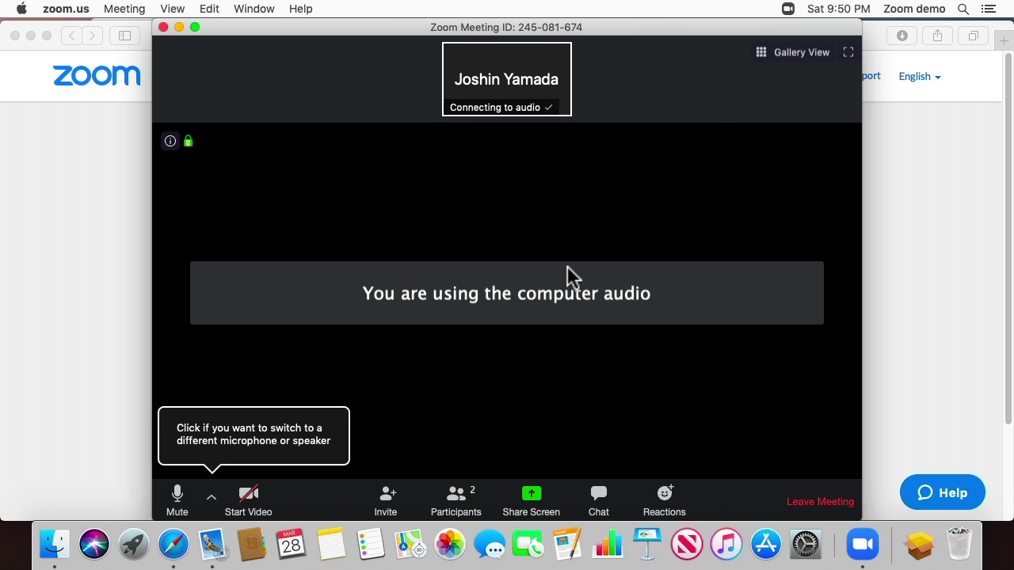
pyautogui.click(251, 502)
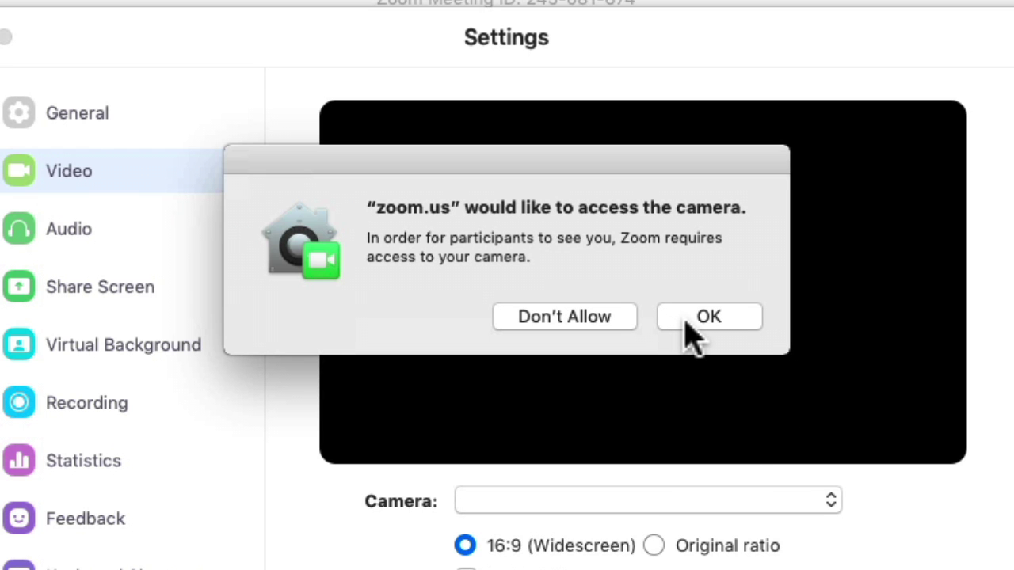
pyautogui.click(688, 333)
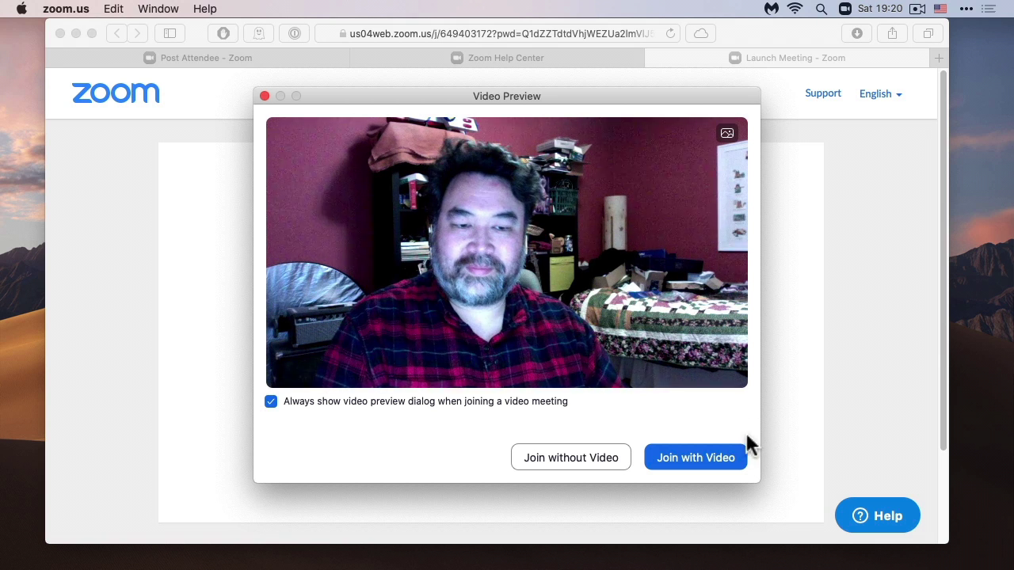
# Step: Join the meeting with video from the video preview and connect computer audio
pyautogui.click(726, 457)
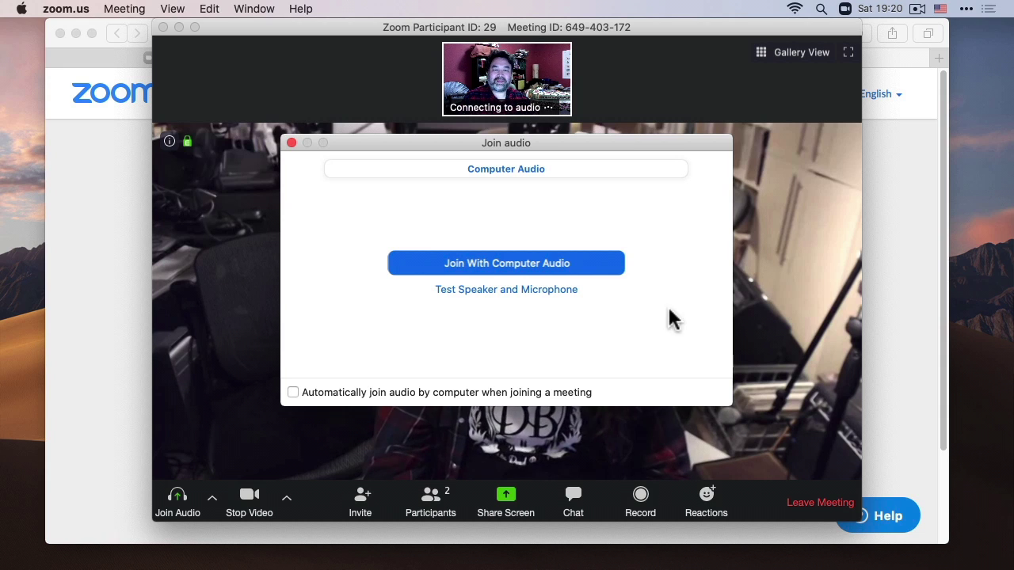
pyautogui.click(590, 268)
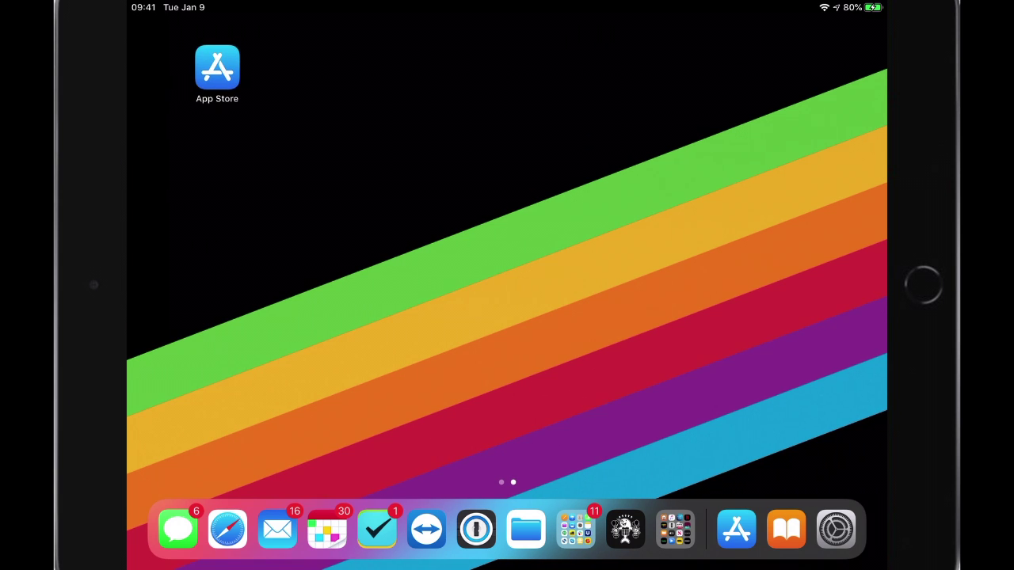
# Step: Search the iPad's App Store for "zoom" and install ZOOM Cloud Meetings
pyautogui.click(217, 69)
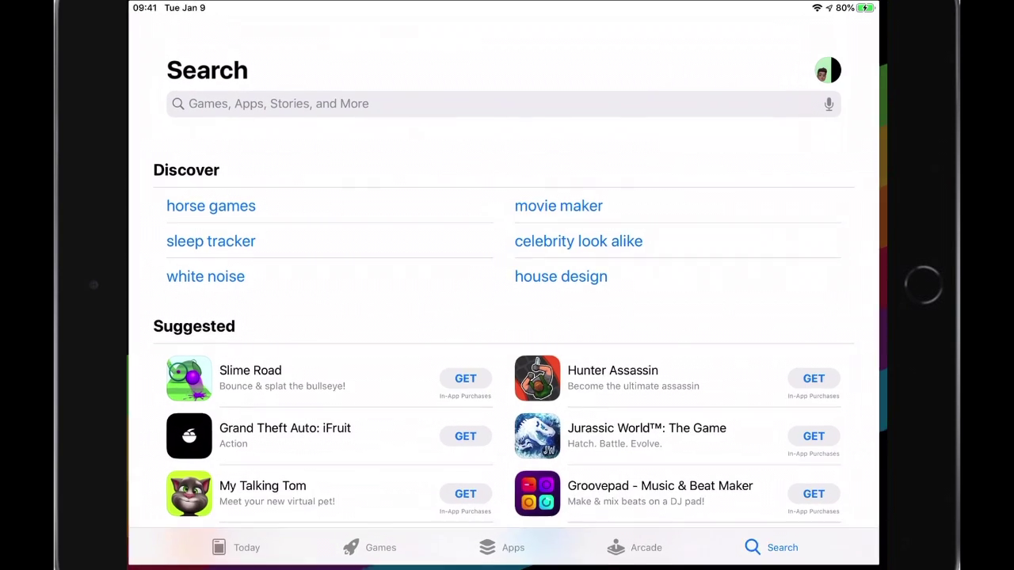
pyautogui.click(507, 104)
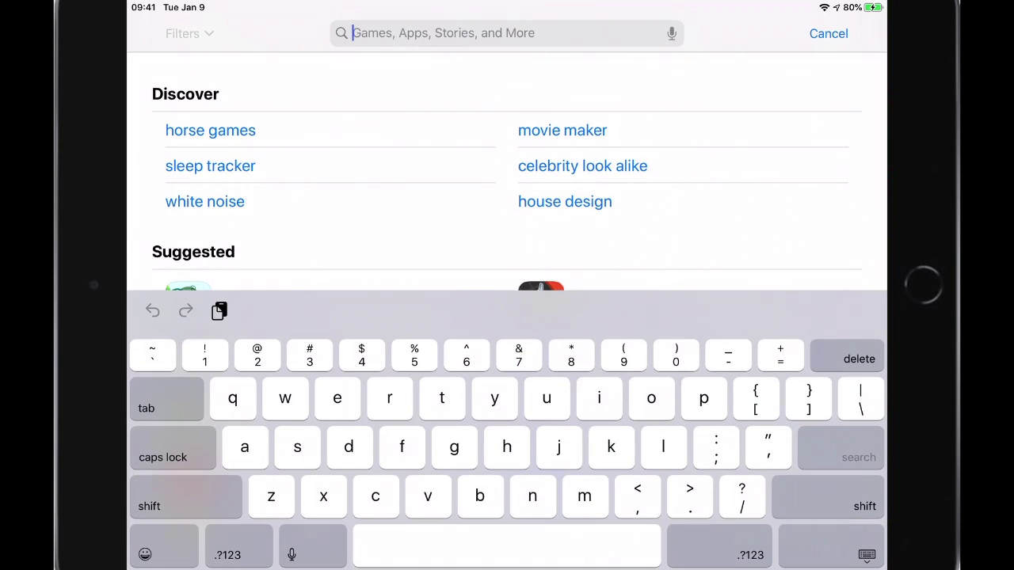
pyautogui.write('zoom')
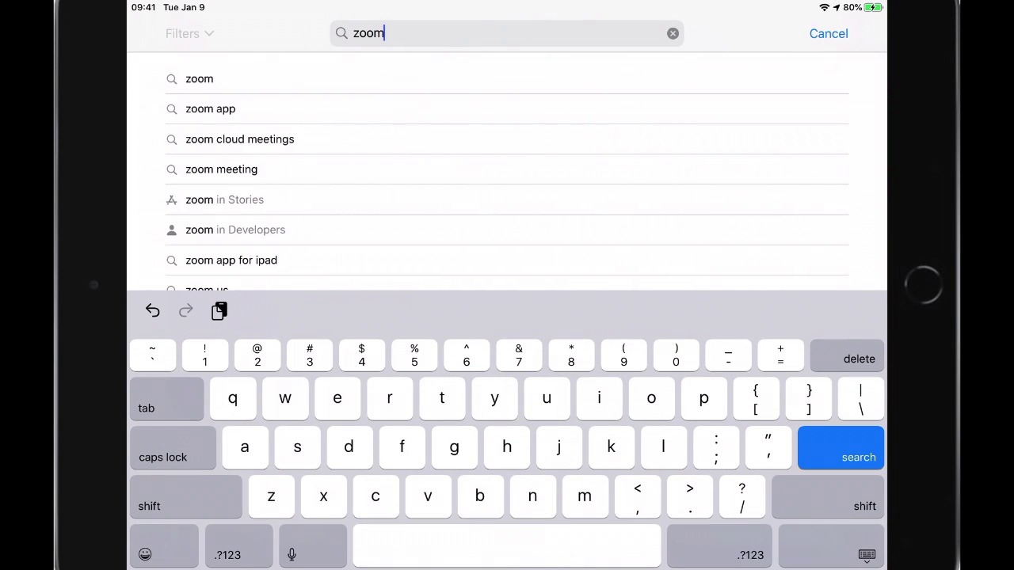
pyautogui.press('Return')
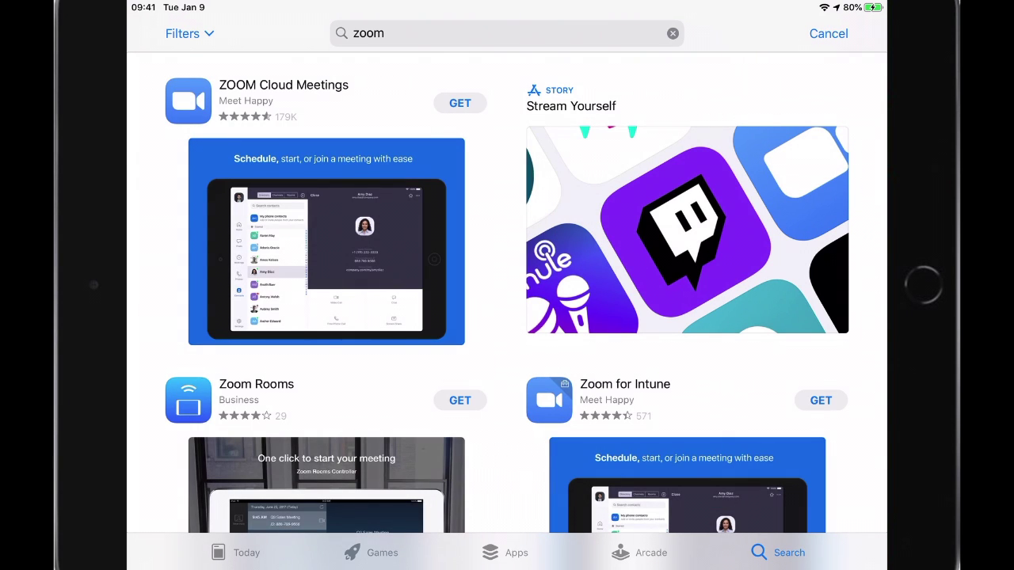
pyautogui.click(459, 401)
pyautogui.click(459, 103)
pyautogui.press('super+h')
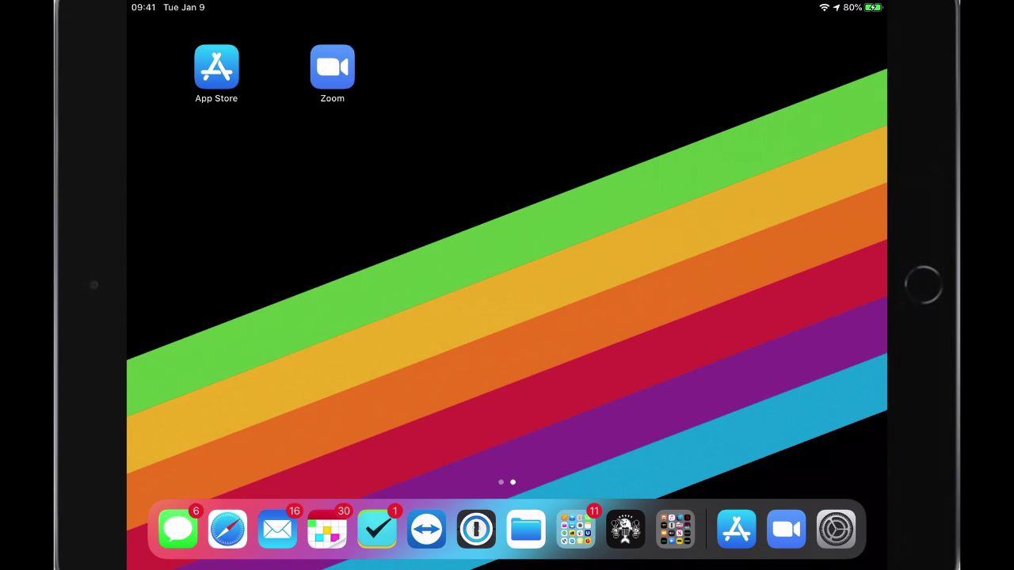
# Step: Join the meeting on the iPad from the emailed invitation link, with video and internet audio
pyautogui.click(277, 529)
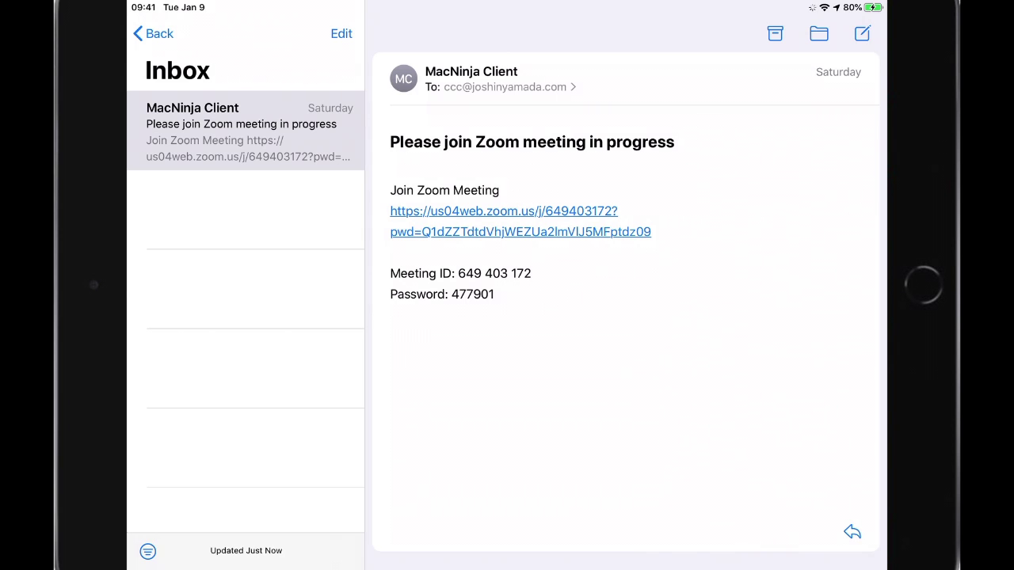
pyautogui.click(504, 212)
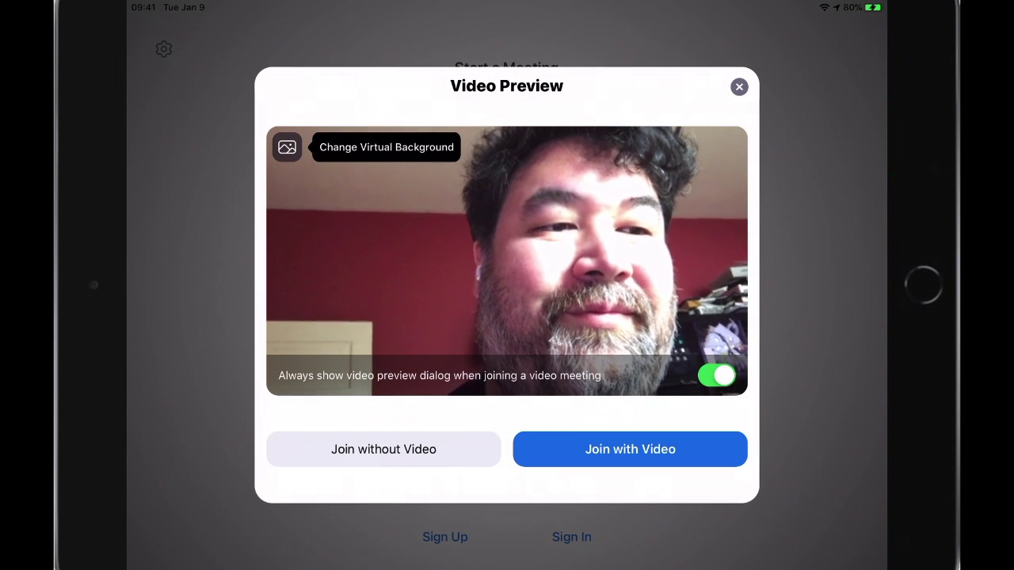
pyautogui.click(630, 449)
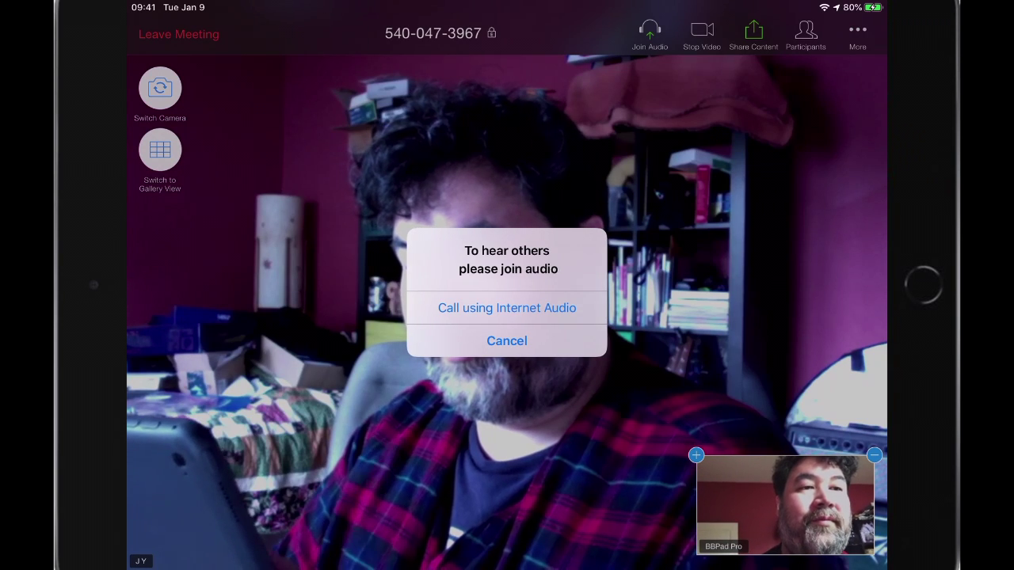
pyautogui.click(507, 308)
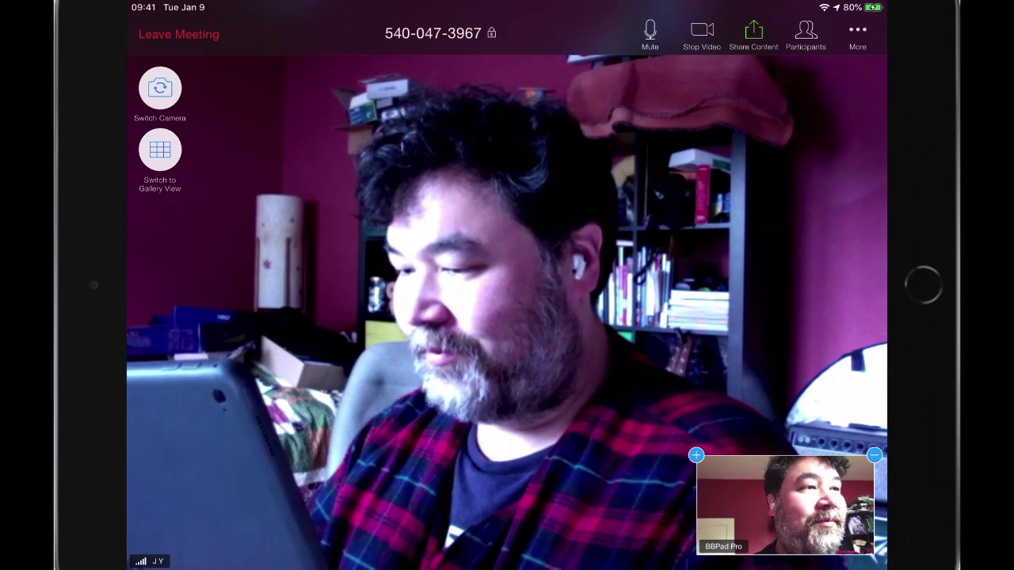
# Step: Look over the additional meeting options on the iPad and leave the meeting
pyautogui.click(857, 35)
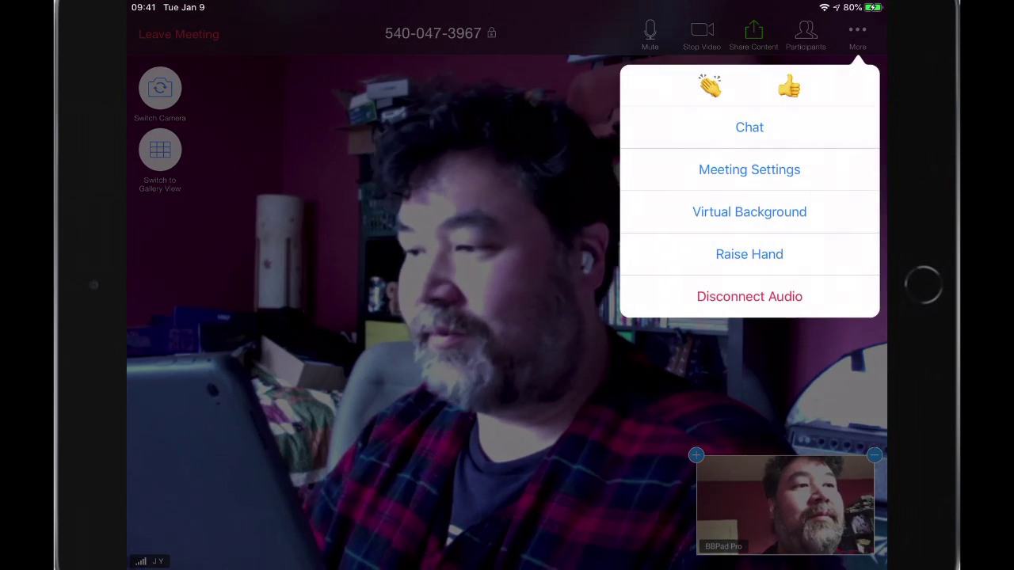
pyautogui.click(179, 34)
pyautogui.click(179, 34)
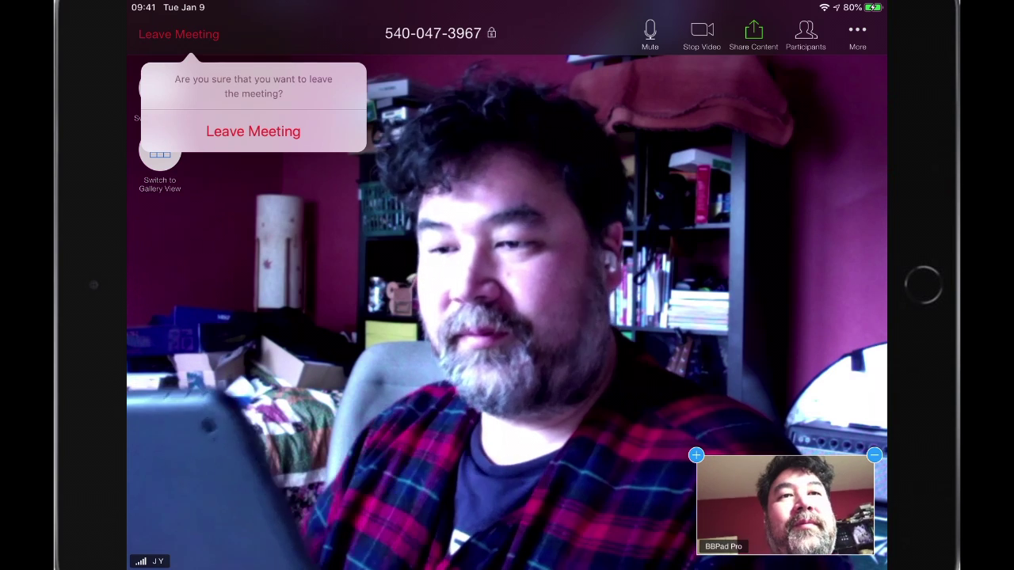
pyautogui.click(253, 131)
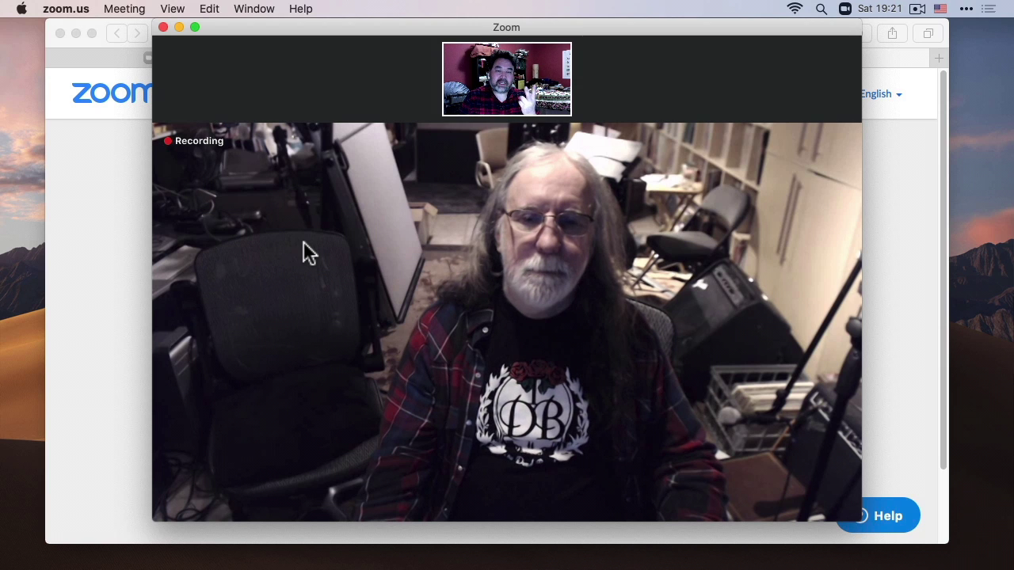
# Step: Turn the camera video back on in the Mac's Zoom meeting
pyautogui.moveTo(301, 342)
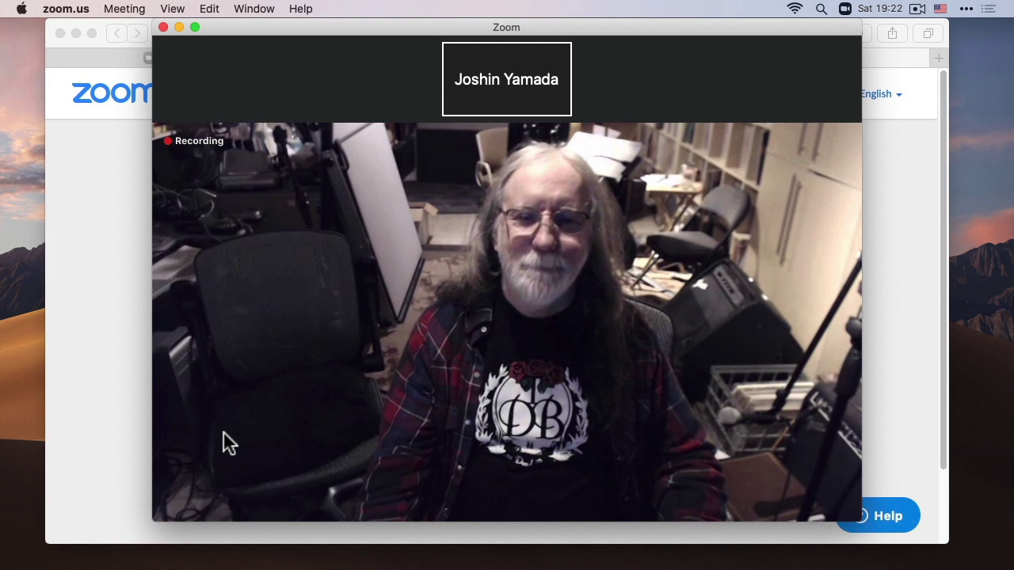
pyautogui.moveTo(528, 163)
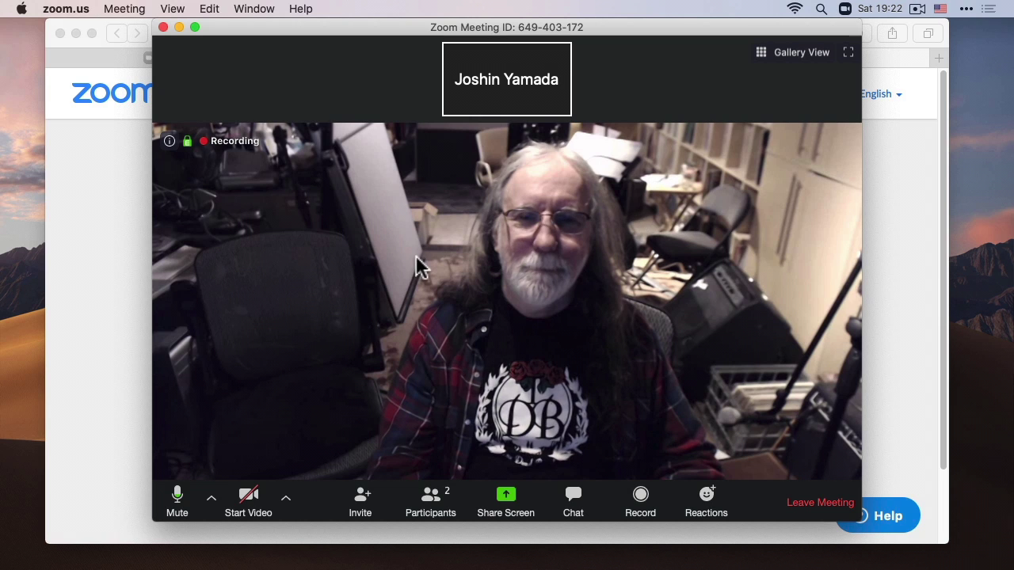
pyautogui.click(252, 501)
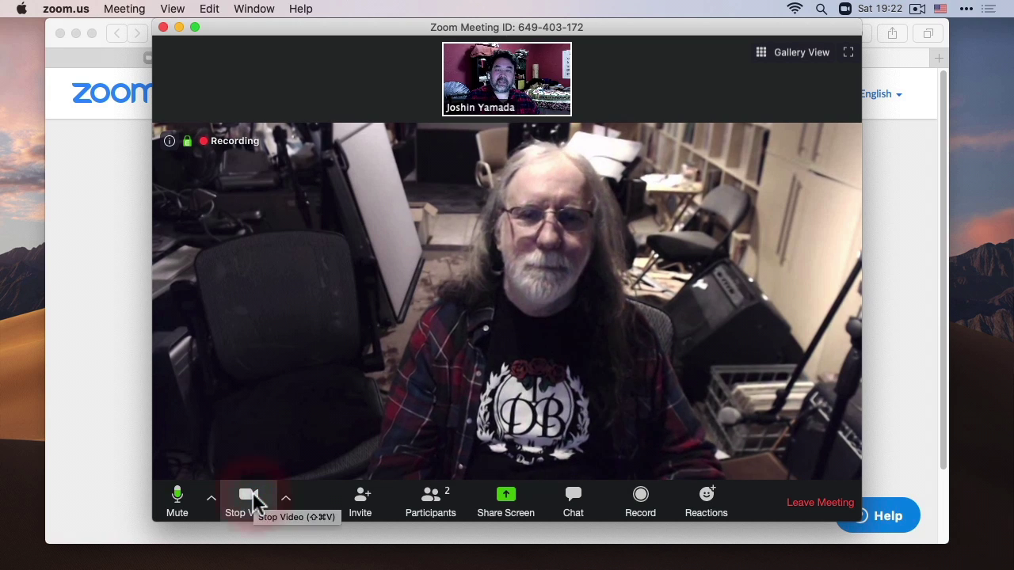
# Step: Mute the microphone in the meeting and unmute it again
pyautogui.click(179, 498)
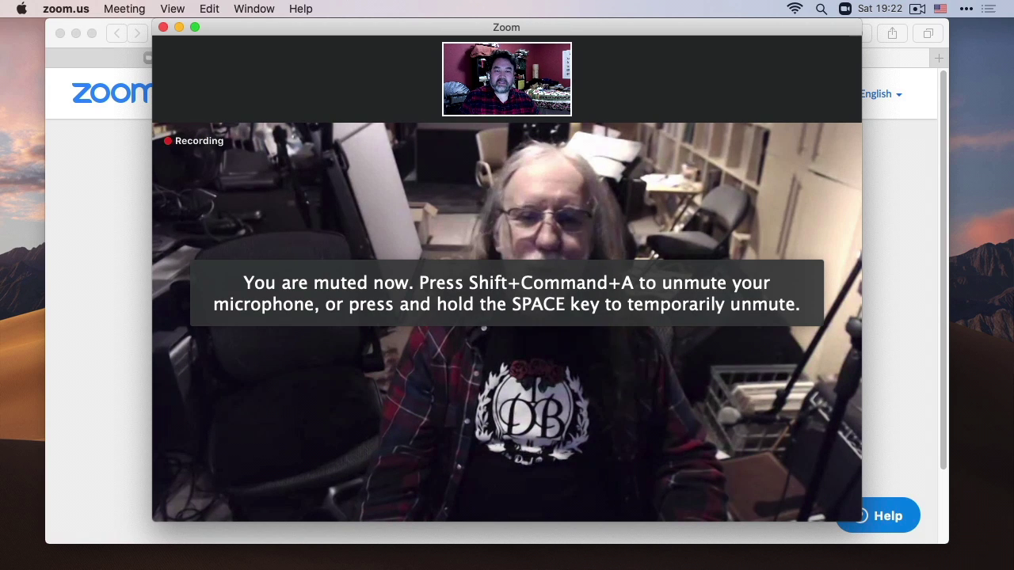
pyautogui.moveTo(731, 208)
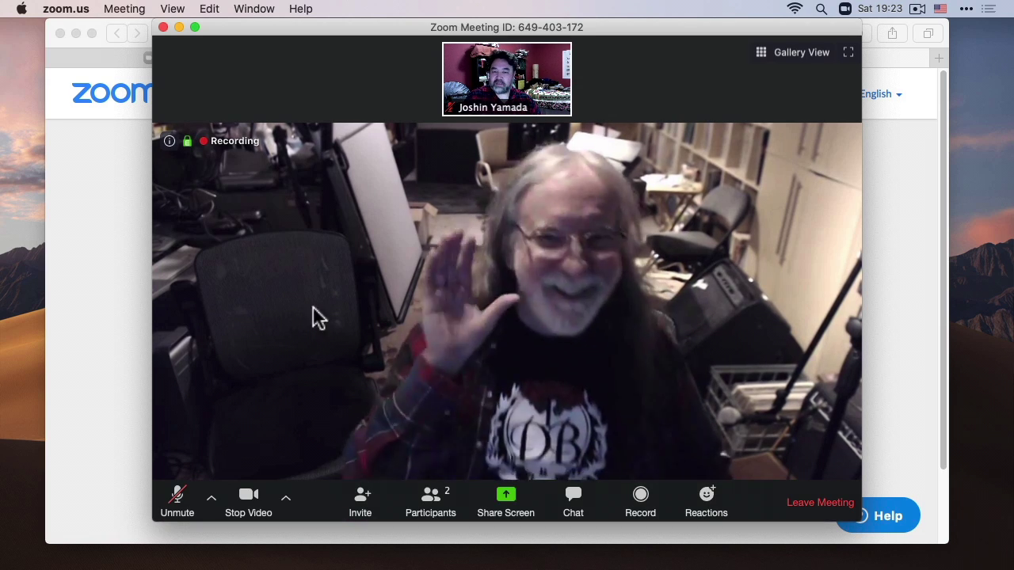
pyautogui.click(177, 498)
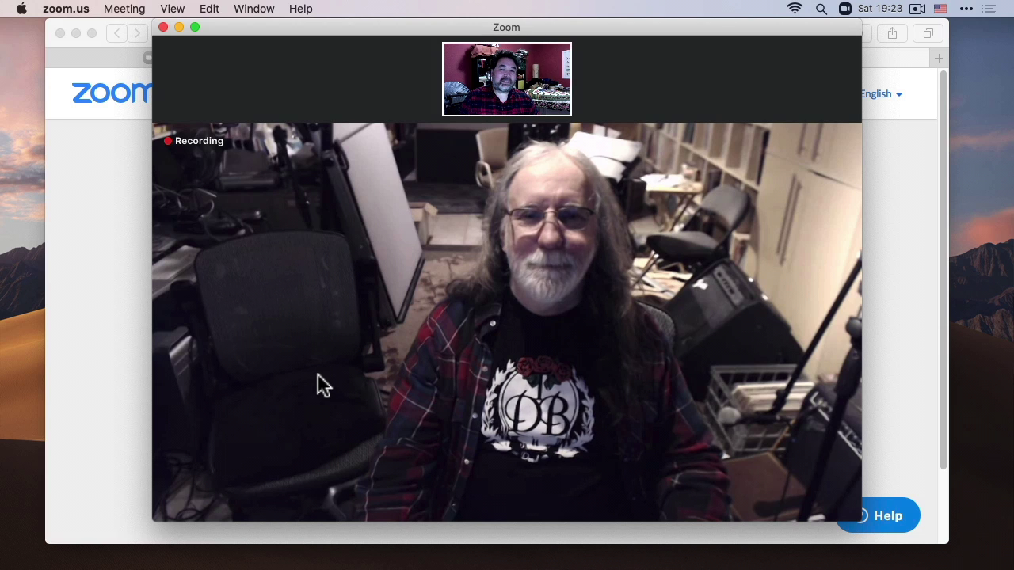
# Step: Show the meeting's participants list with the whole window in view, and use it to raise and lower your hand
pyautogui.moveTo(610, 401)
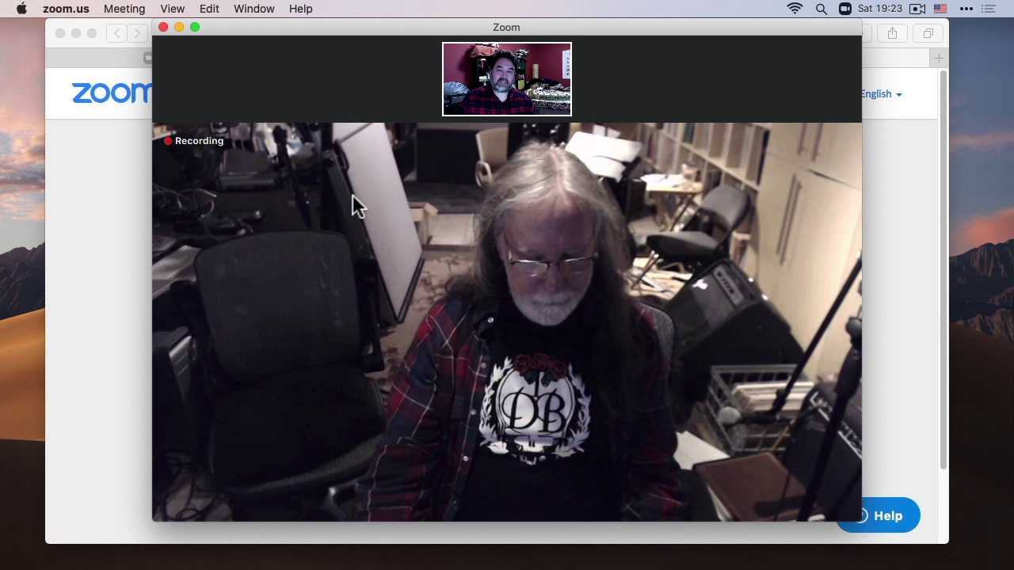
pyautogui.moveTo(366, 206)
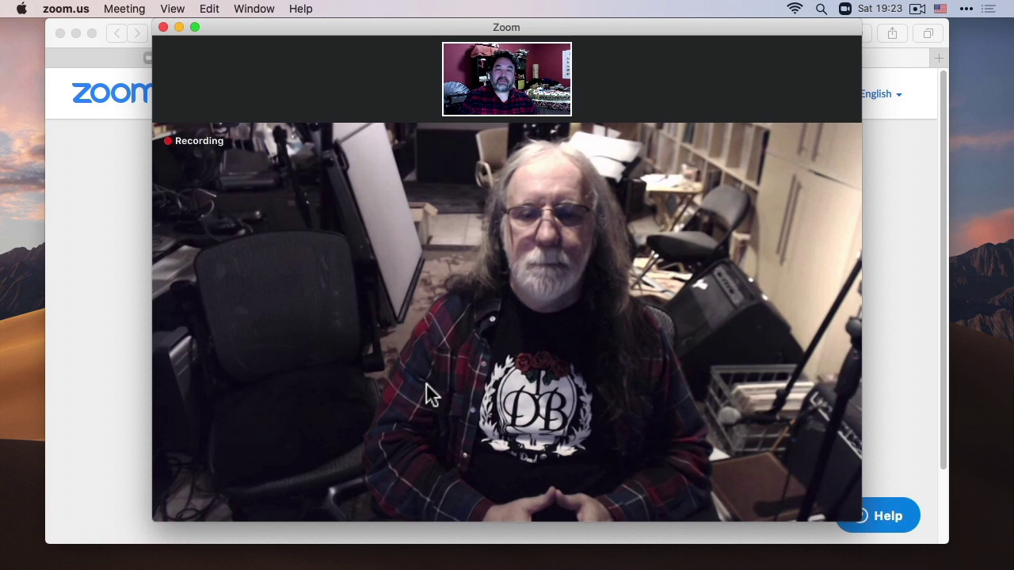
pyautogui.moveTo(500, 434)
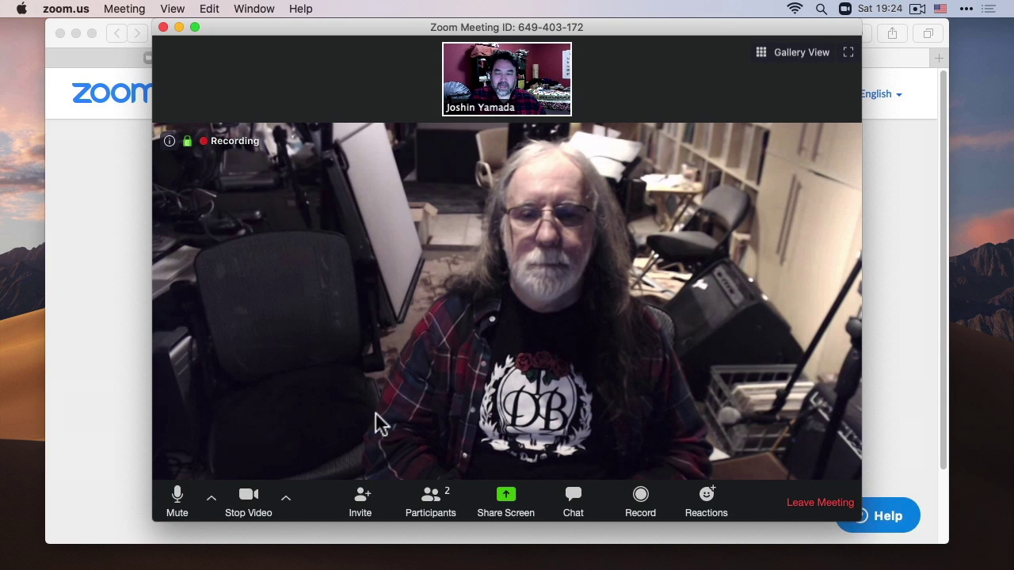
pyautogui.click(424, 497)
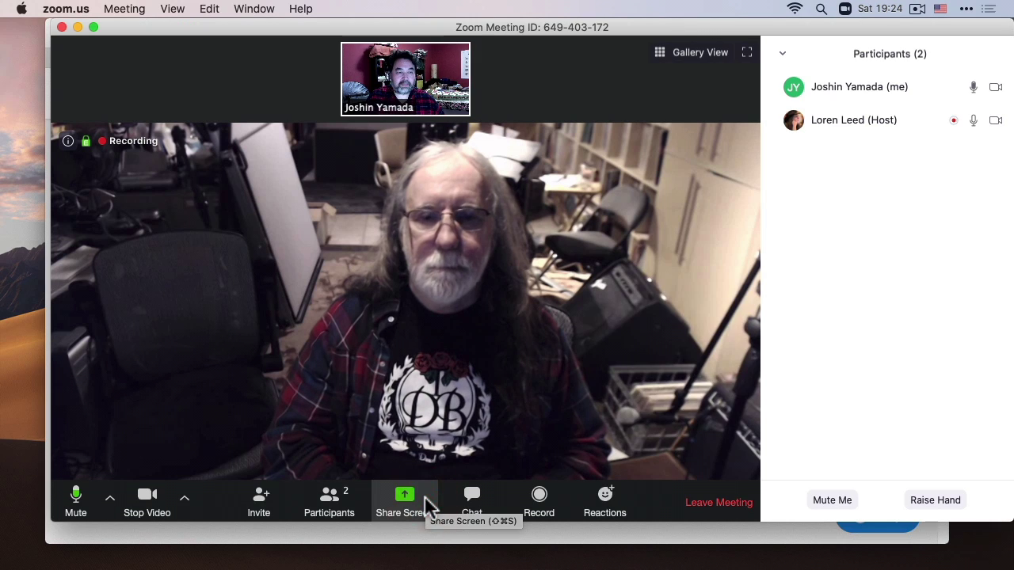
pyautogui.moveTo(681, 26); pyautogui.dragTo(667, 25)
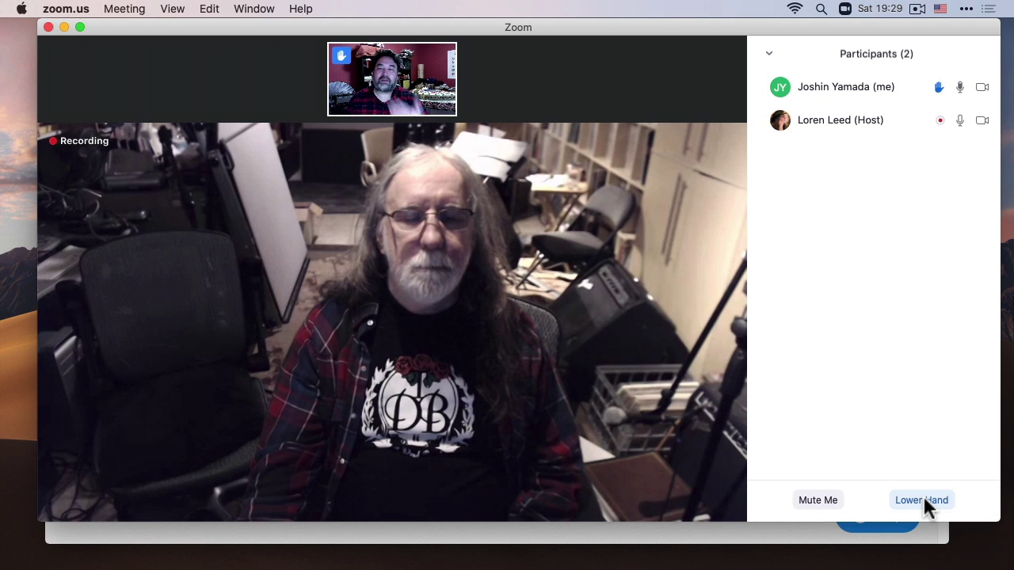
pyautogui.click(922, 500)
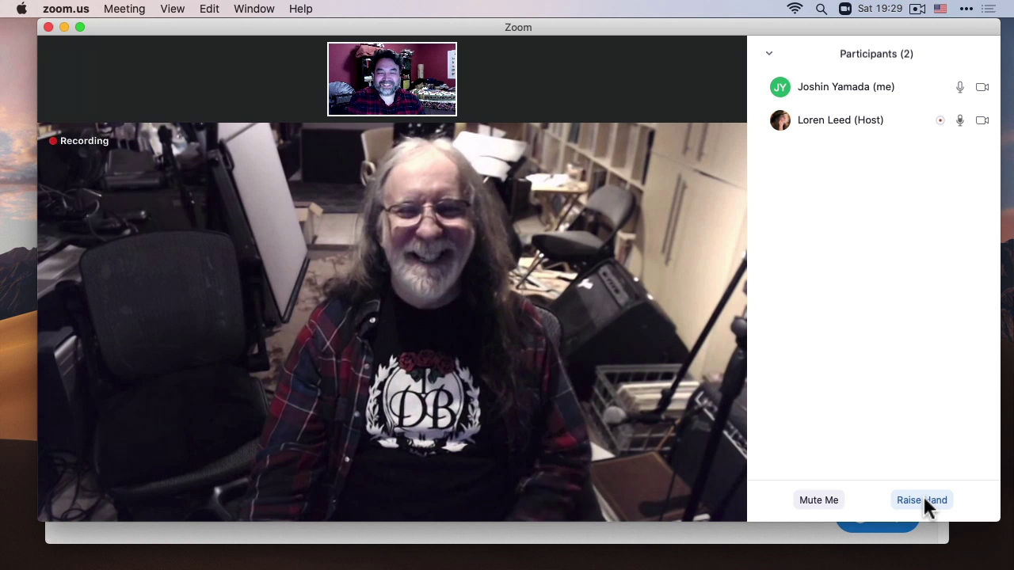
# Step: Leave the Zoom meeting on the Mac and confirm leaving
pyautogui.moveTo(665, 408)
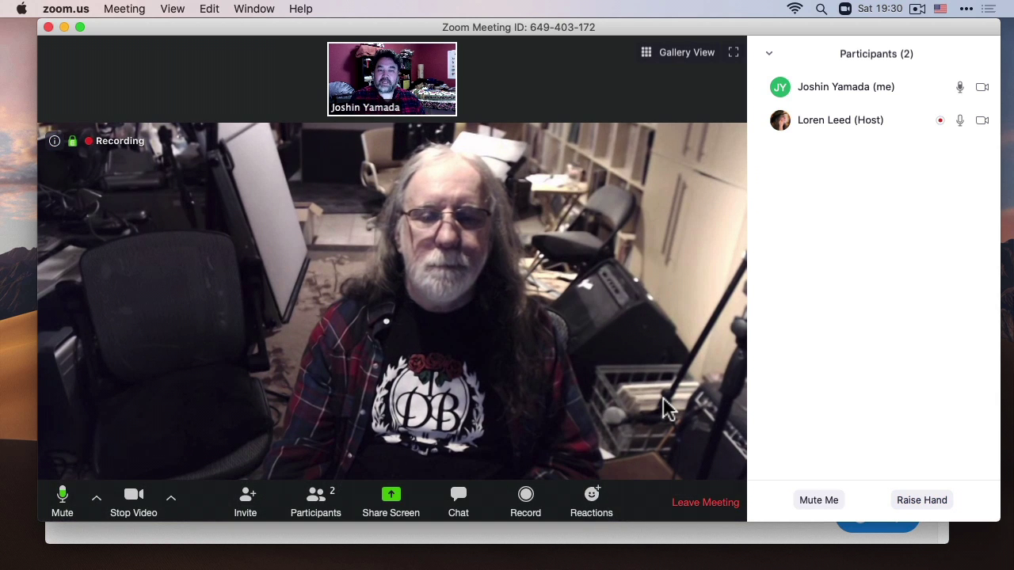
pyautogui.moveTo(198, 103)
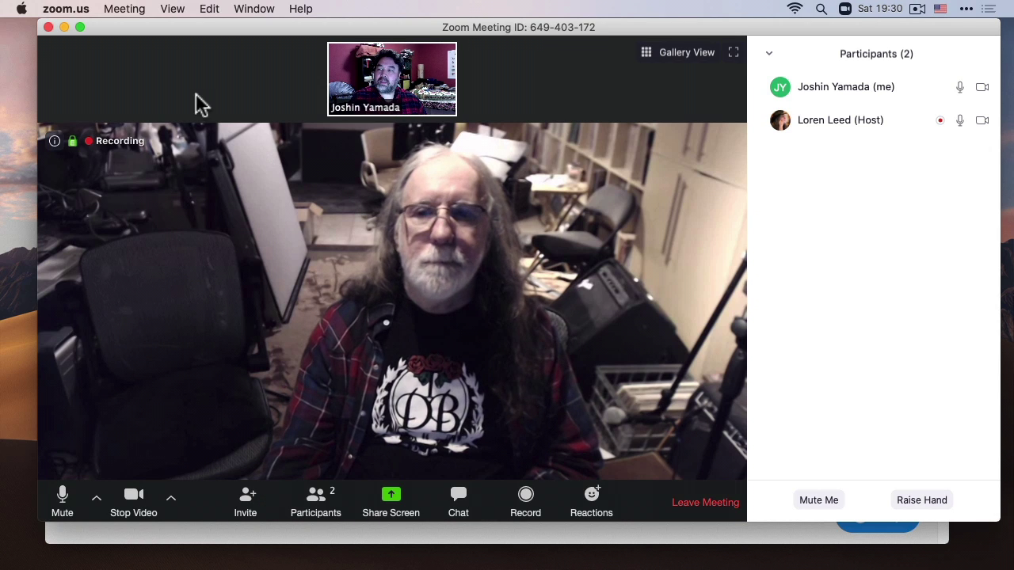
pyautogui.click(706, 502)
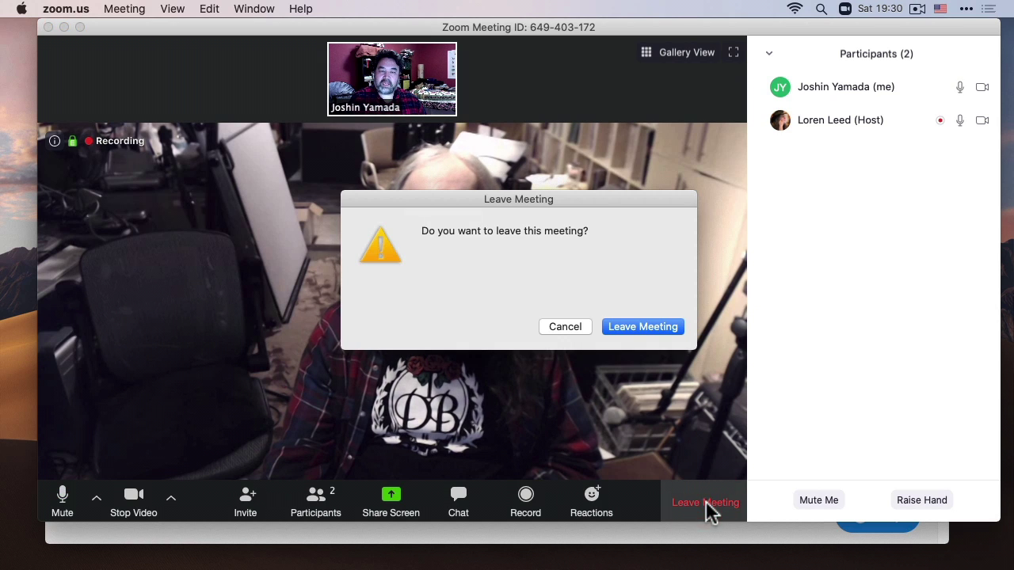
pyautogui.moveTo(599, 201); pyautogui.dragTo(510, 283)
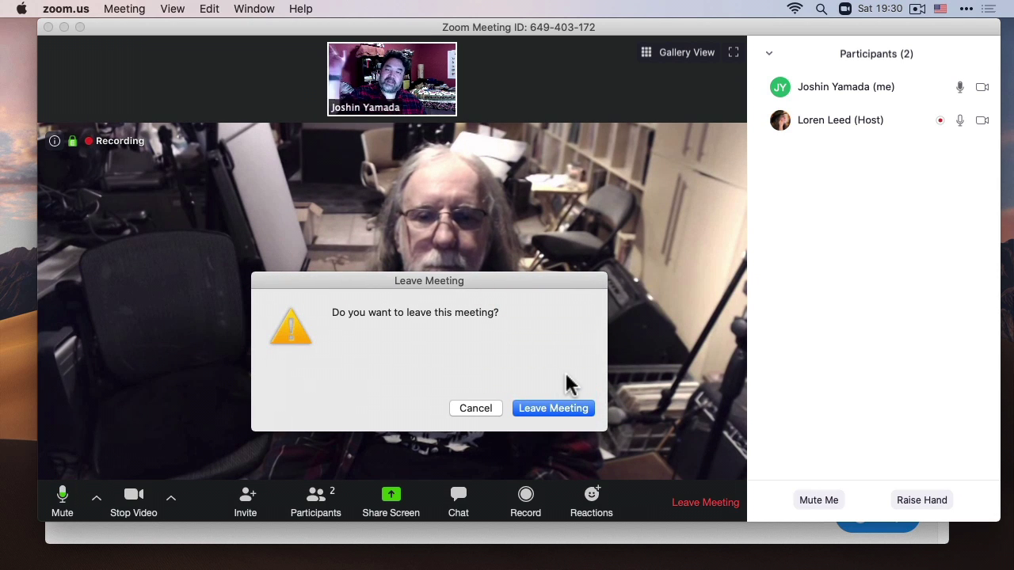
pyautogui.moveTo(529, 273); pyautogui.dragTo(715, 333)
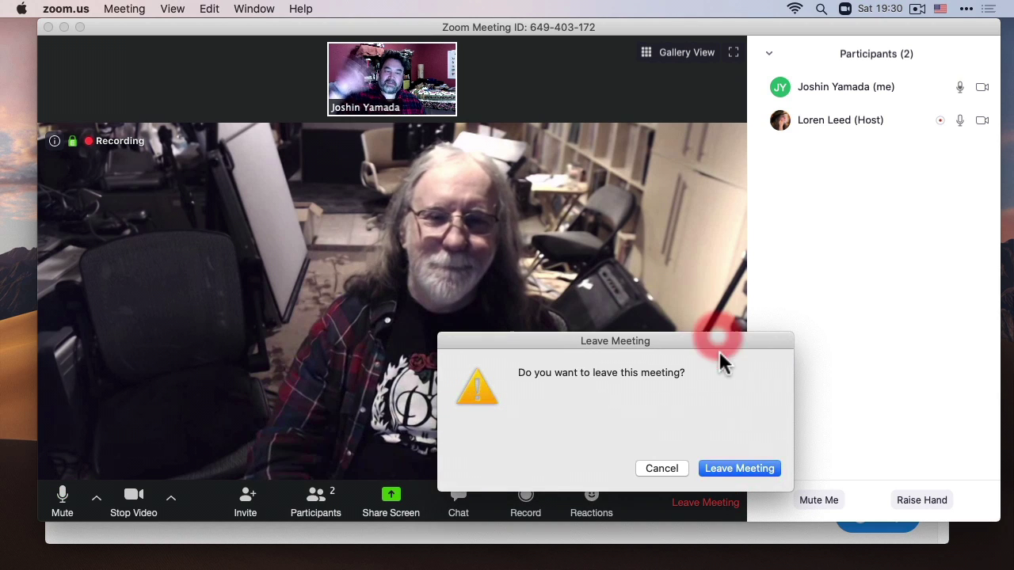
pyautogui.click(737, 467)
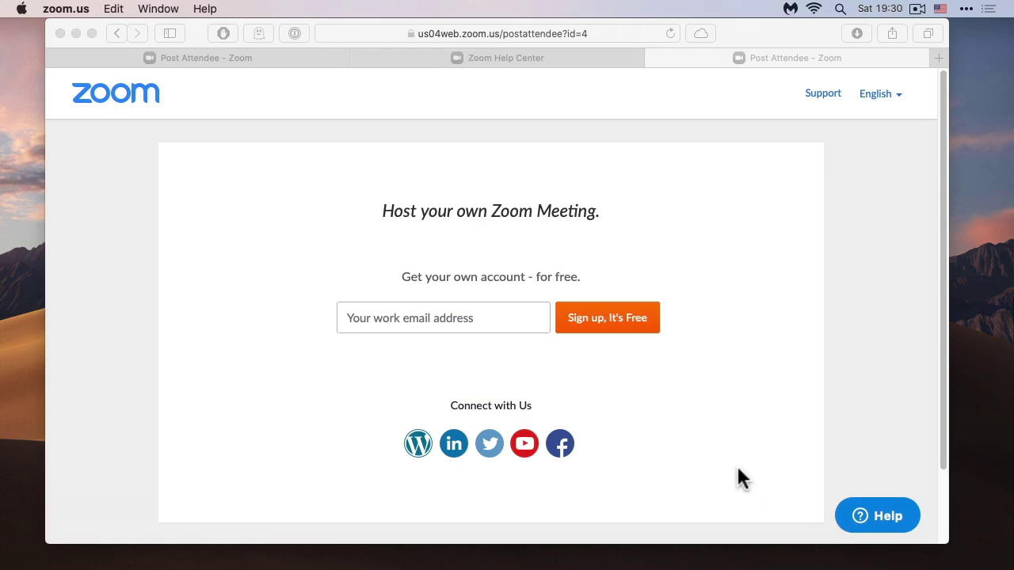